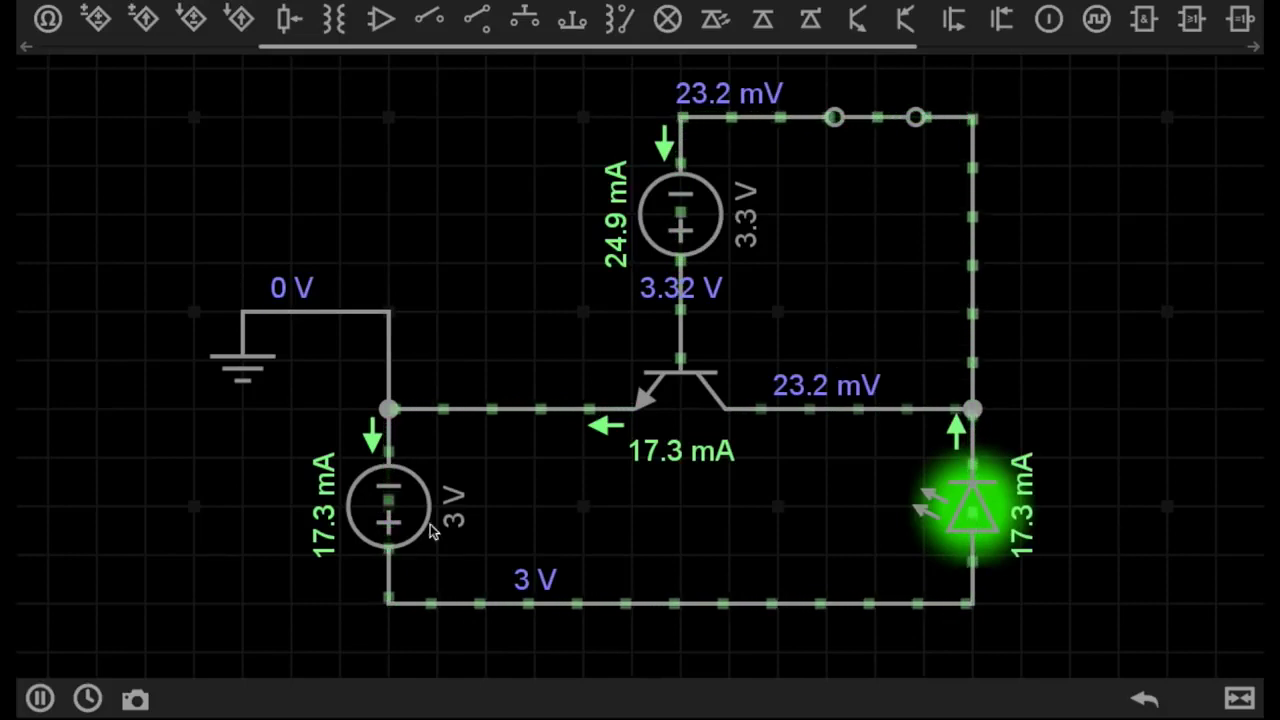
# Open the switch on the top base-supply wire, cutting the current so the LED goes off.
pyautogui.moveTo(874, 118); pyautogui.dragTo(854, 118)
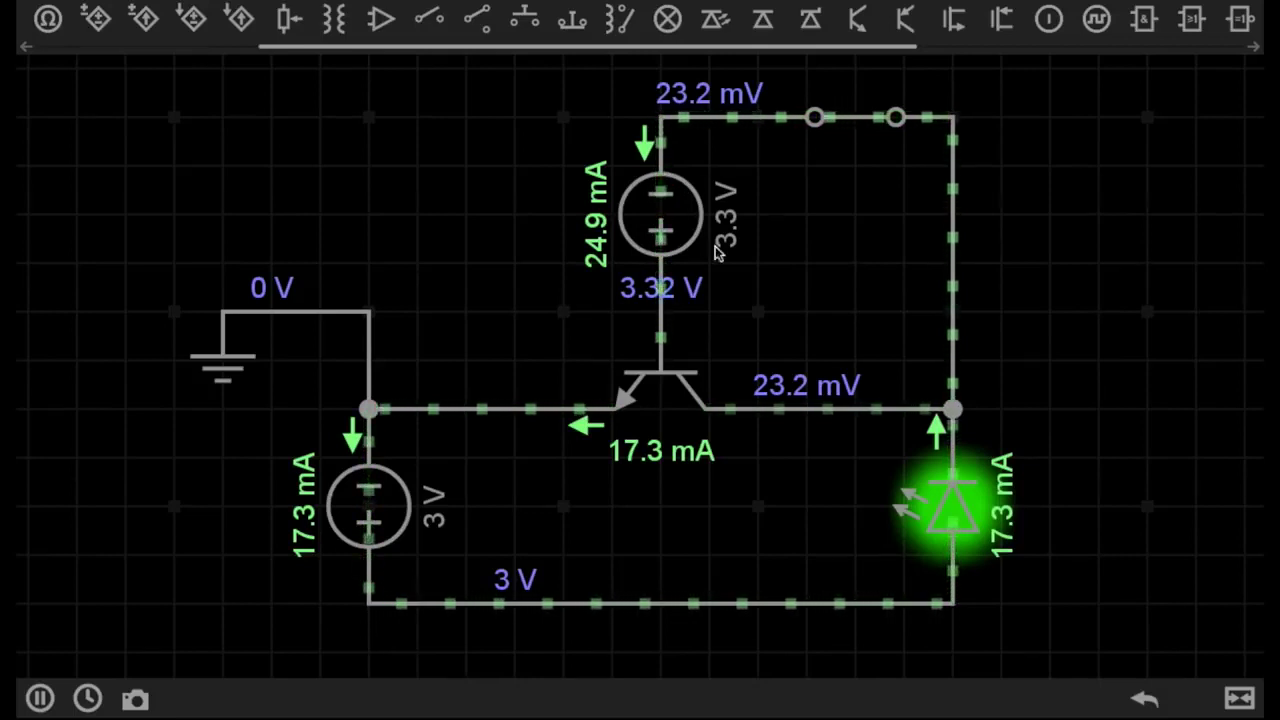
pyautogui.click(853, 116)
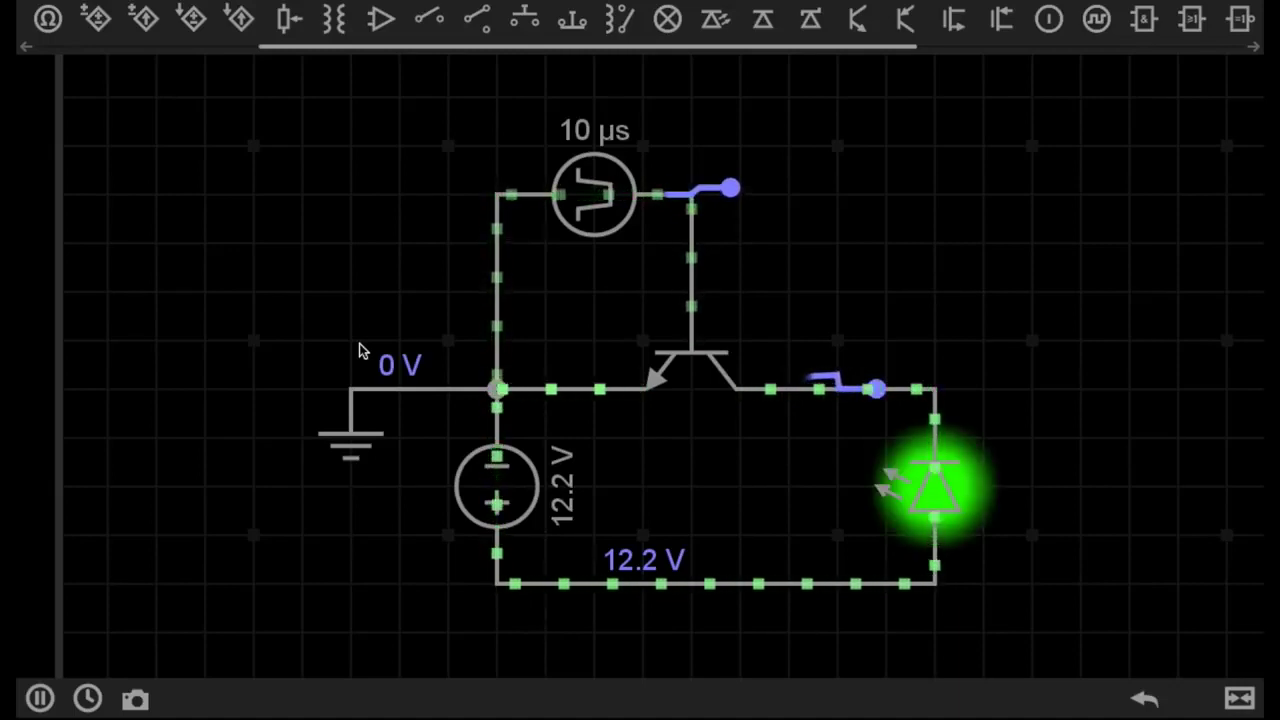
# Select the 10 µs pulse source and fire two pulses to flash the LED, then deselect it.
pyautogui.click(610, 225)
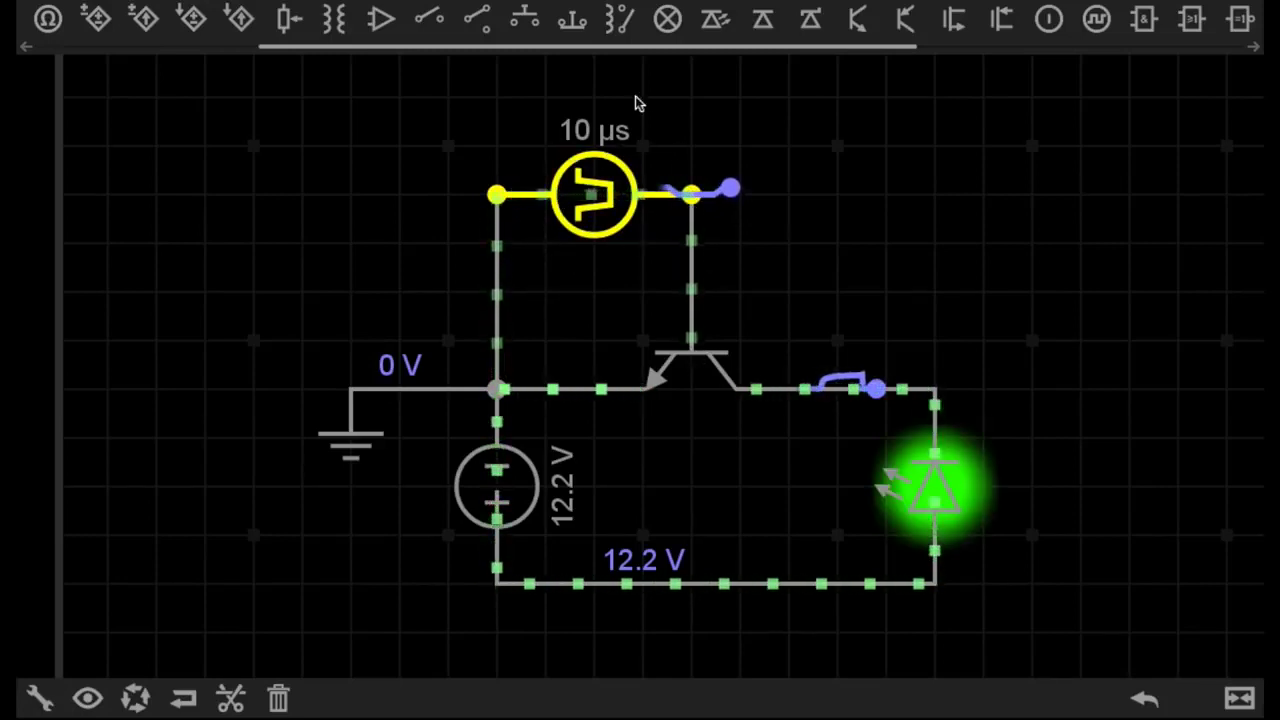
pyautogui.click(615, 278)
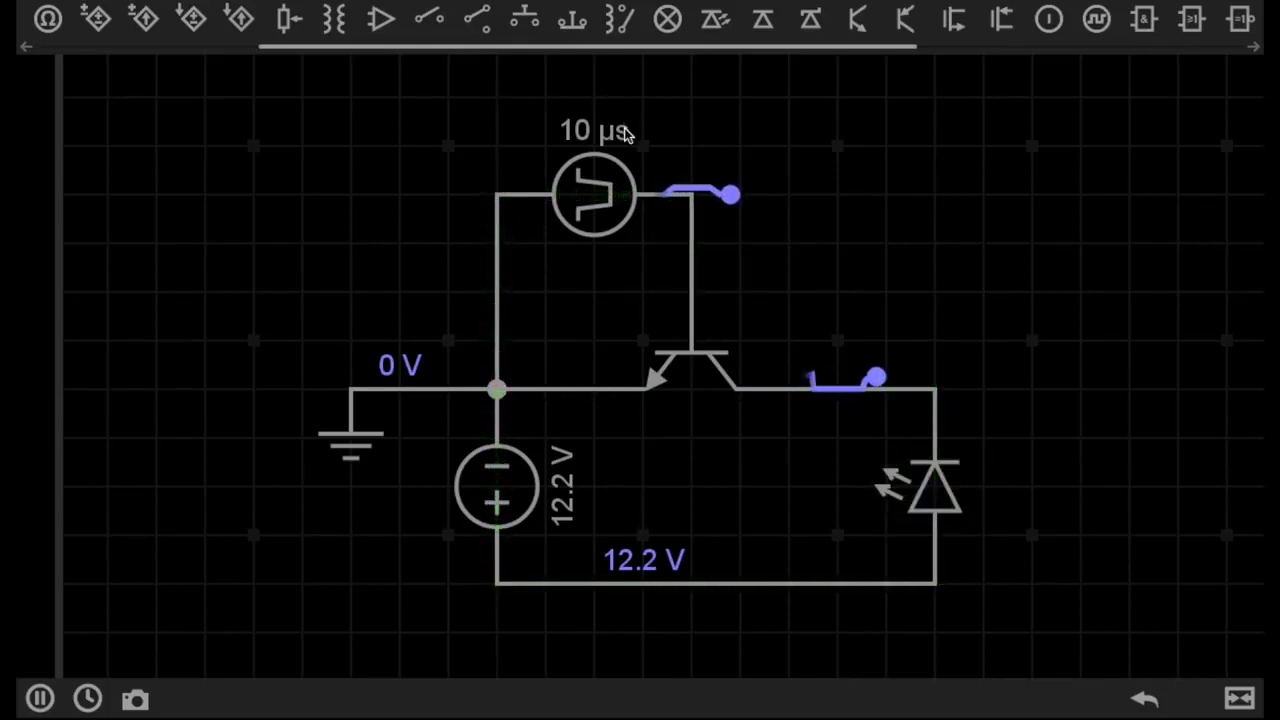
pyautogui.click(566, 224)
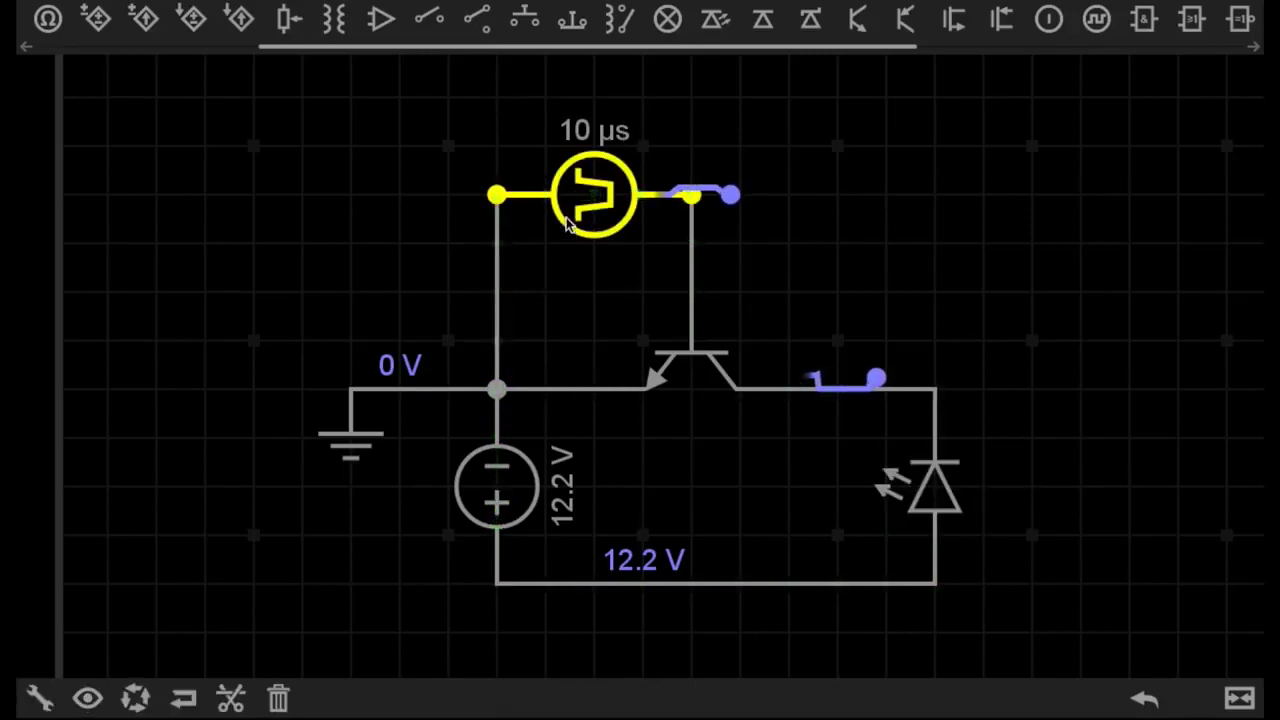
pyautogui.click(630, 158)
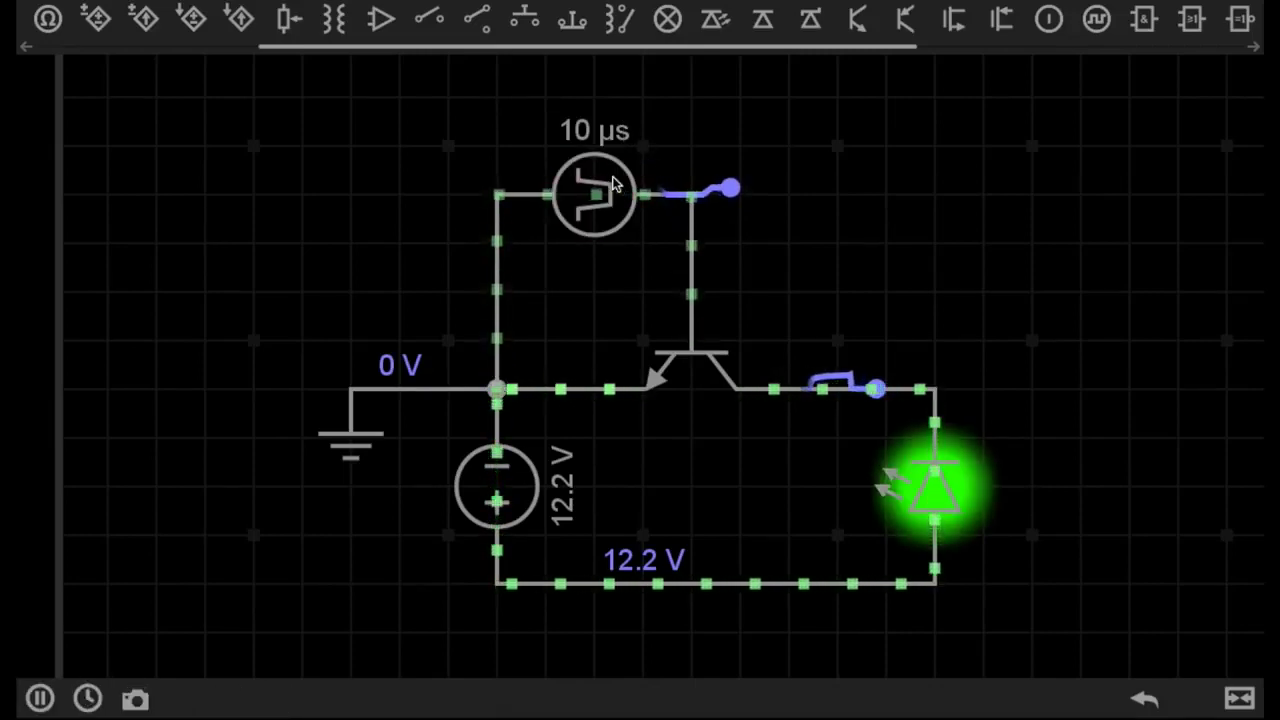
pyautogui.click(638, 163)
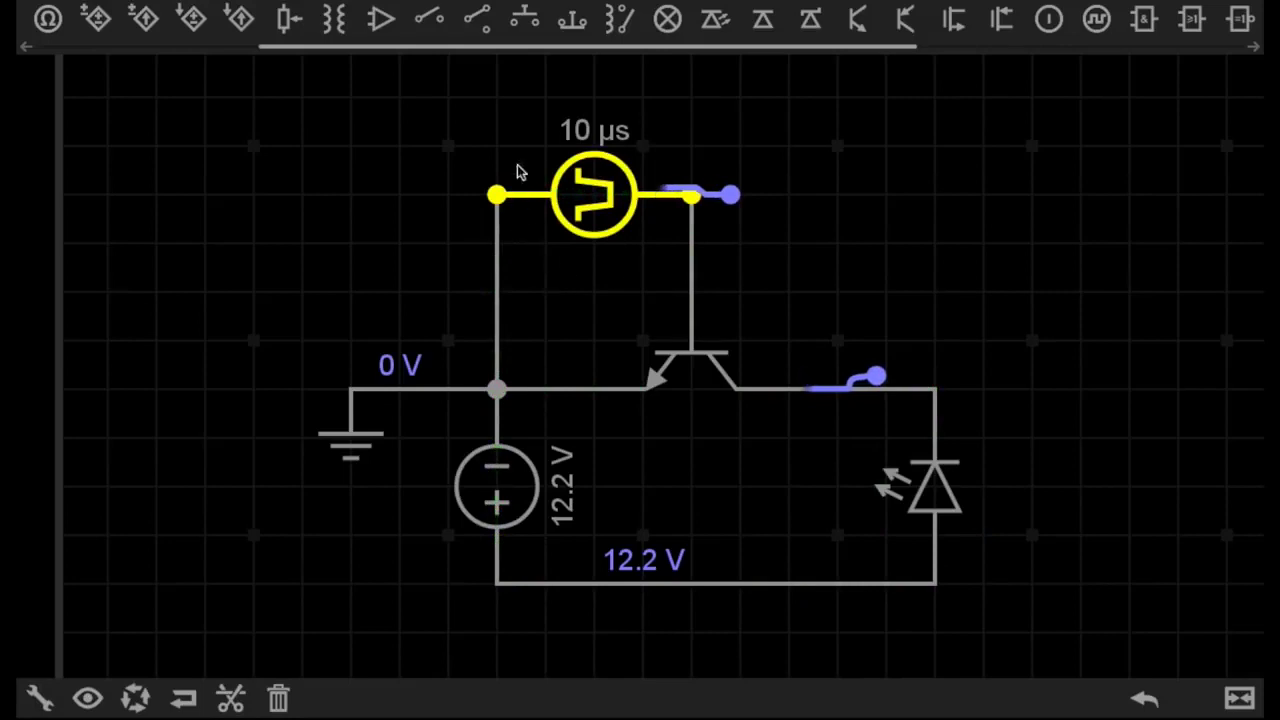
pyautogui.click(385, 291)
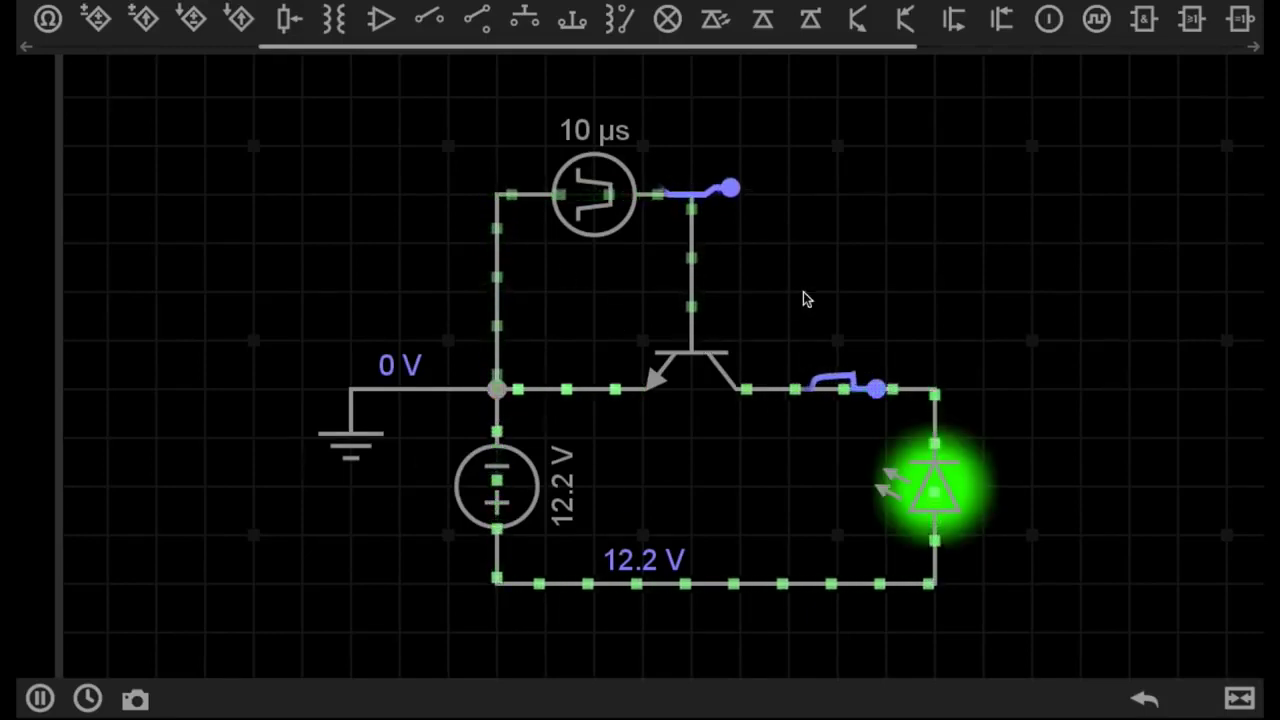
# Zoom out slightly and wait for the pulse to end so the LED goes dark.
pyautogui.scroll(-1, 310, 390)
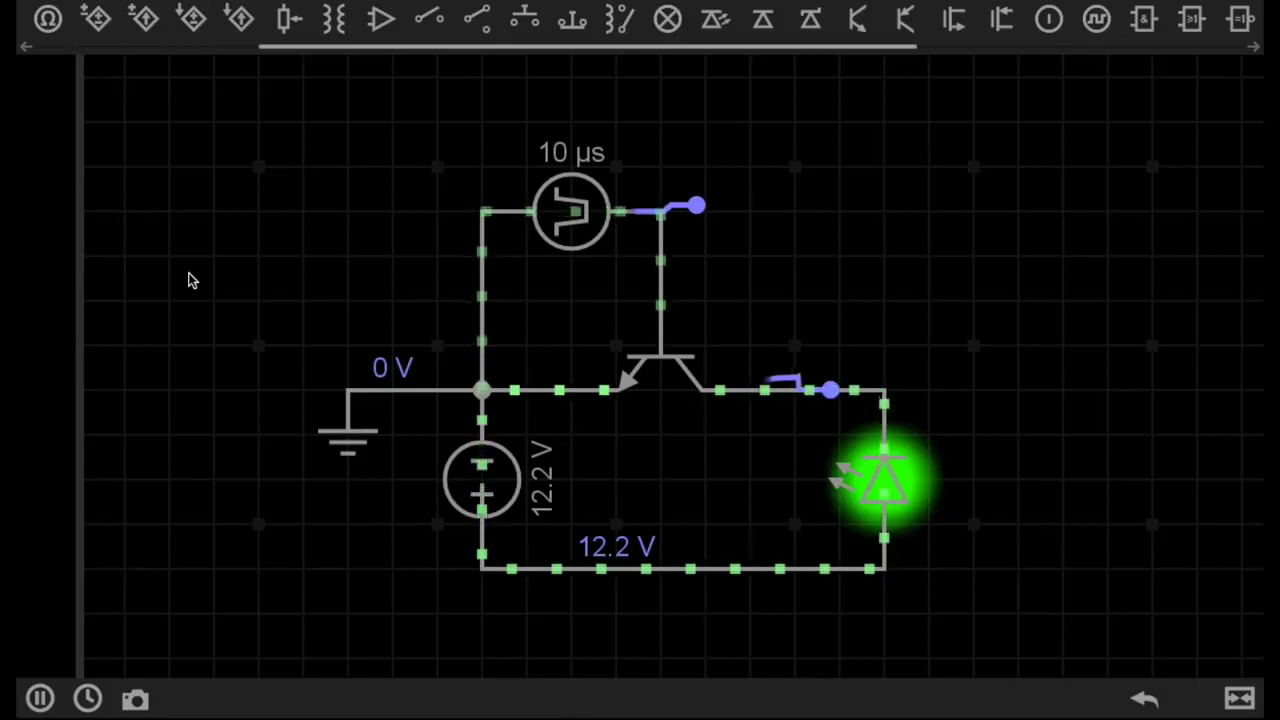